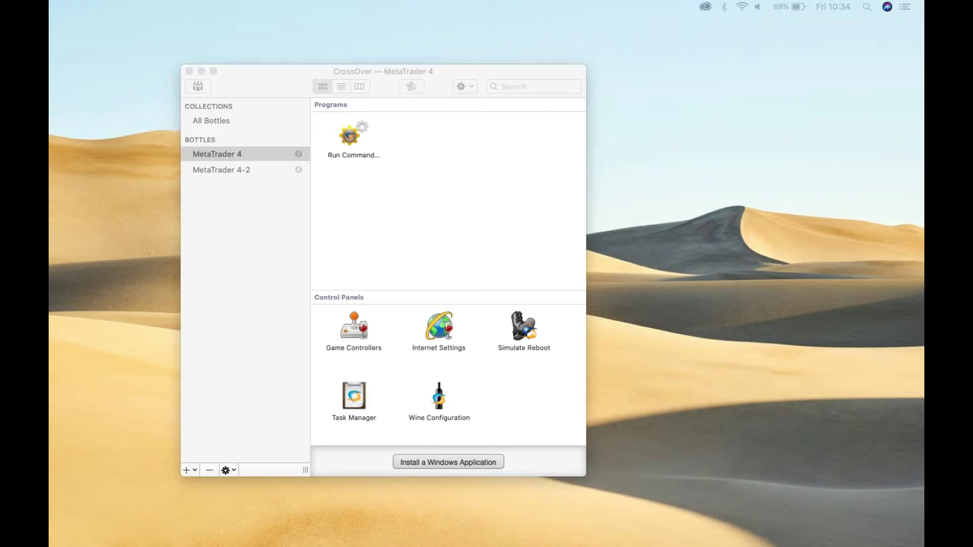
Create a new CrossOver bottle named 'MT4' of type Windows 10 64-bit
click(476, 202)
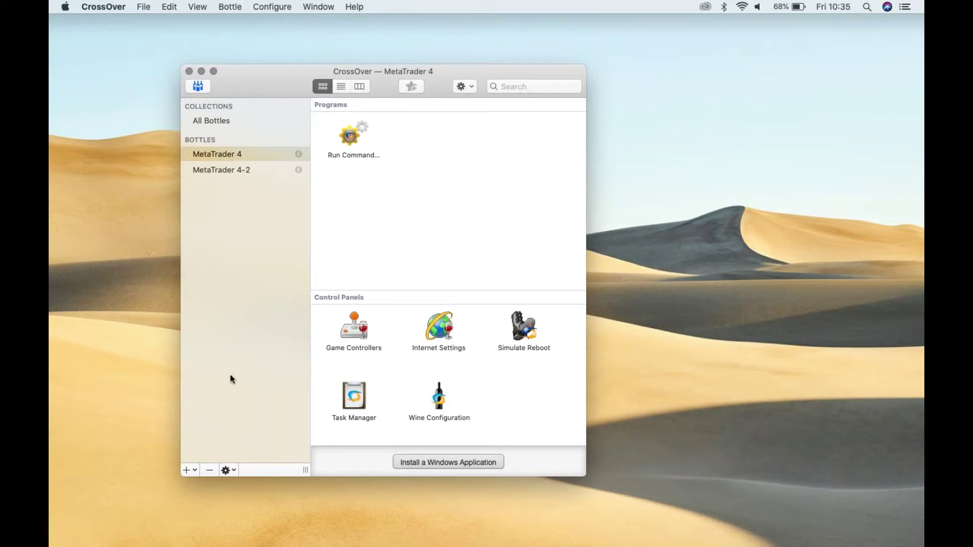
click(191, 472)
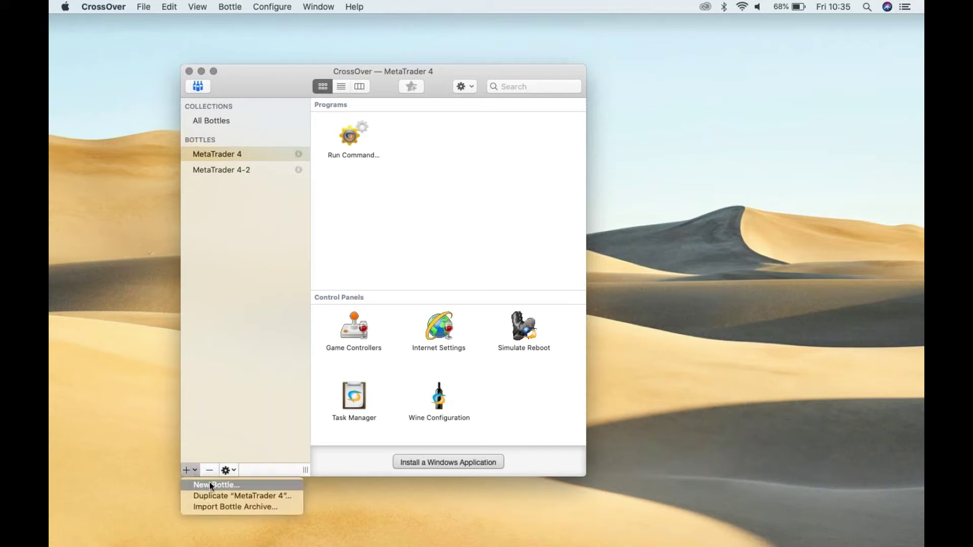
click(211, 485)
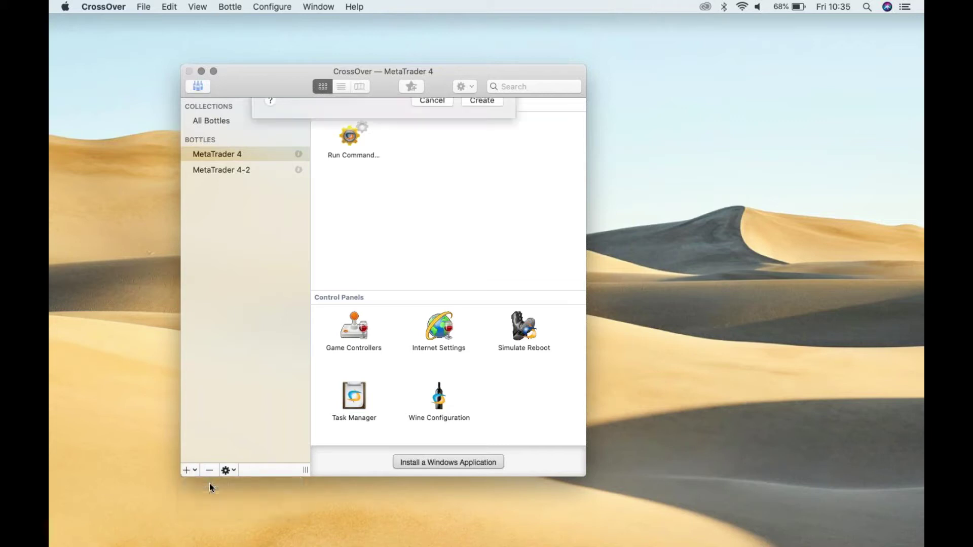
text(Mt4)
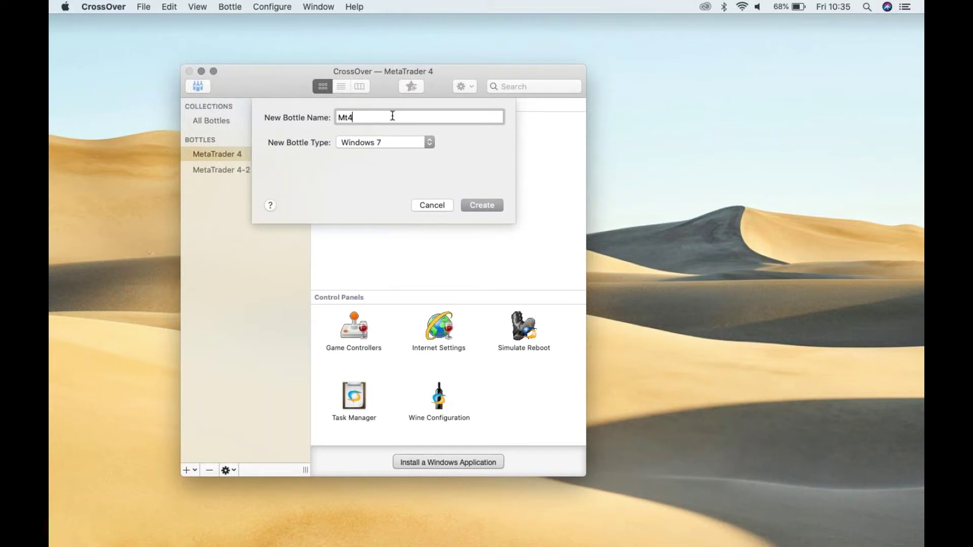
key(BackSpace)
key(BackSpace)
text(T)
text(4)
click(370, 144)
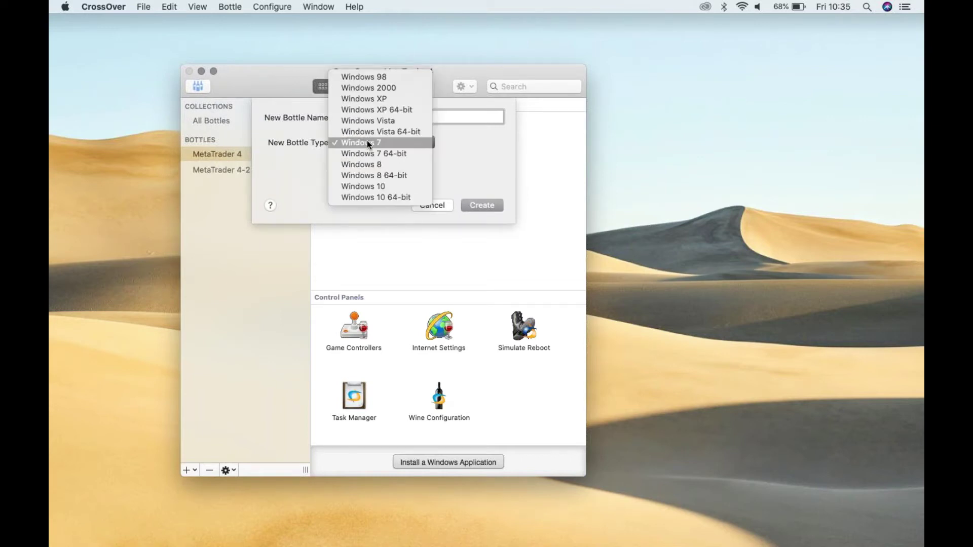
click(367, 197)
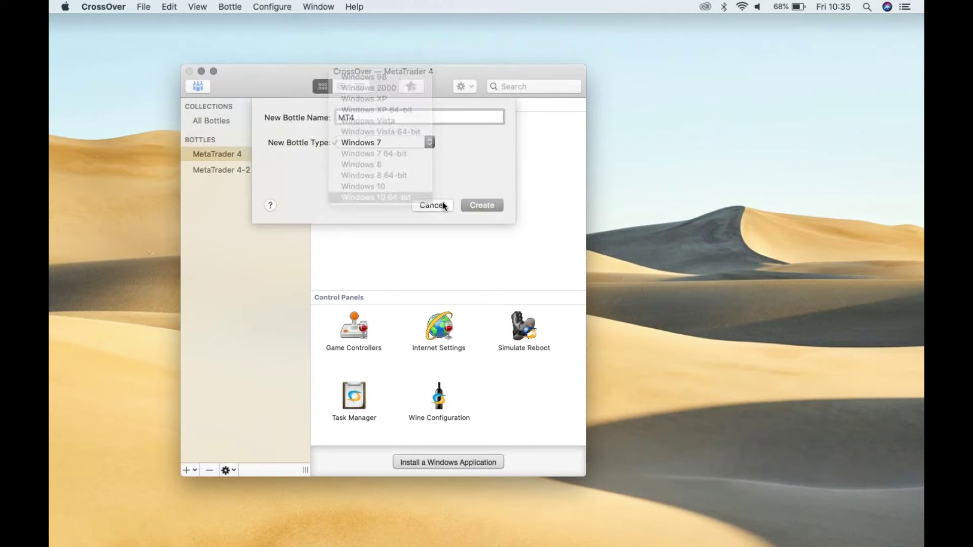
click(486, 205)
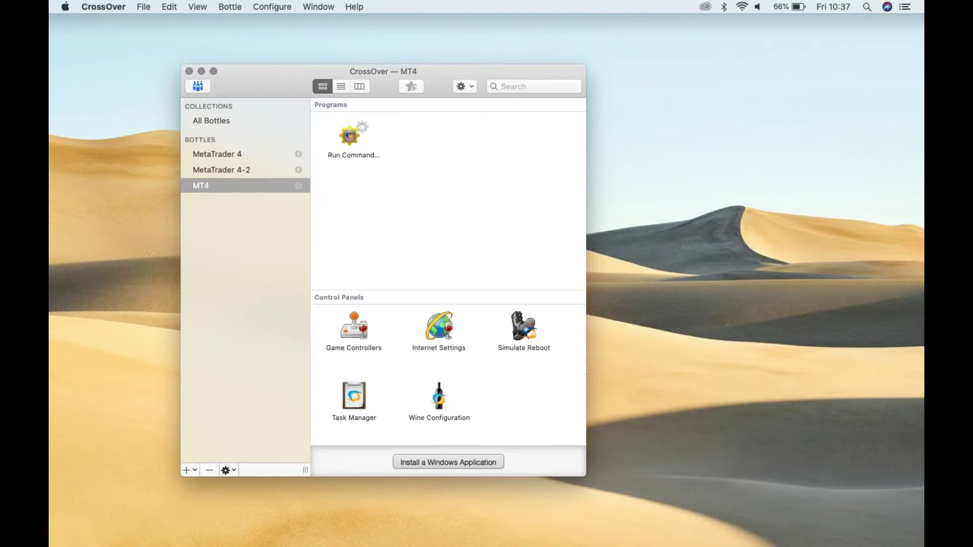
Start the Install a Windows Application installer
click(446, 462)
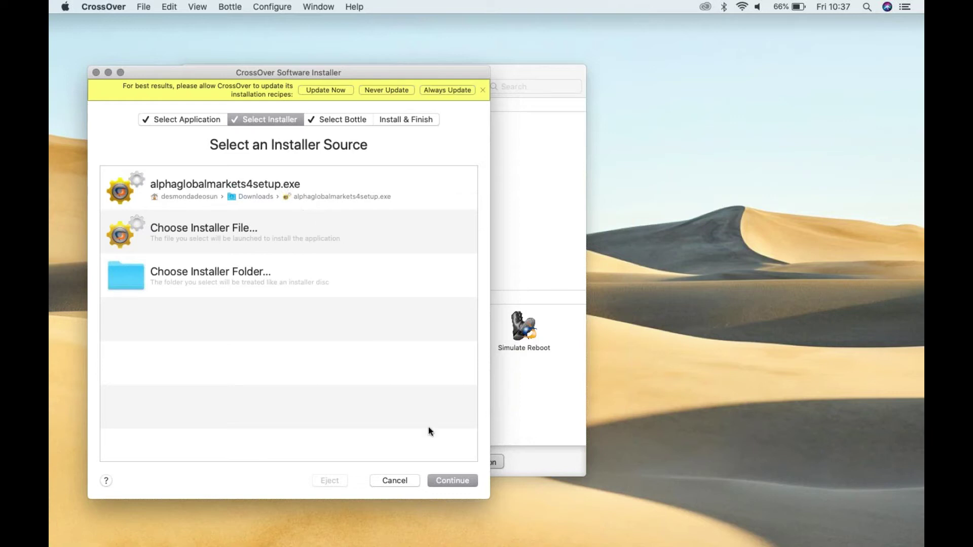
Use alphaglobalmarkets4setup.exe as the installer source and start installing MetaTrader 4
click(452, 480)
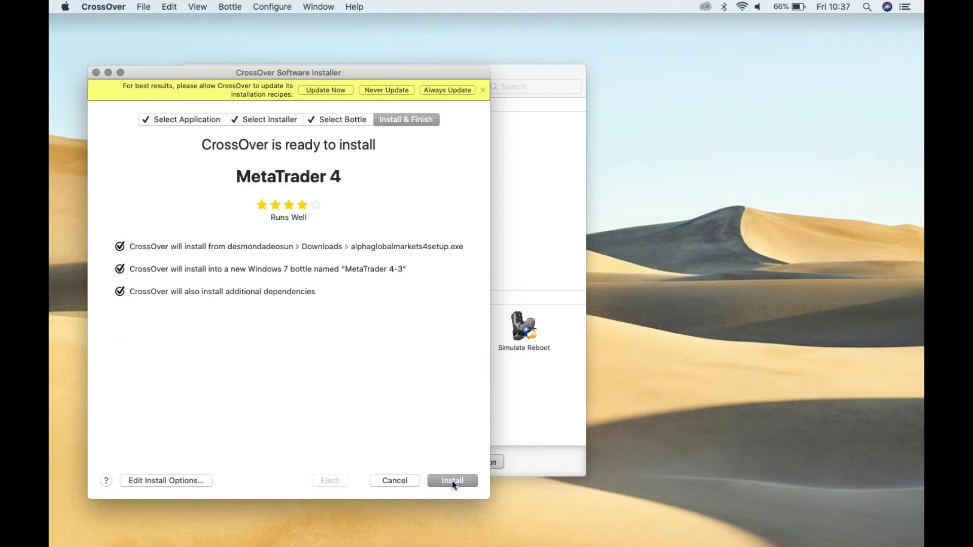
click(452, 482)
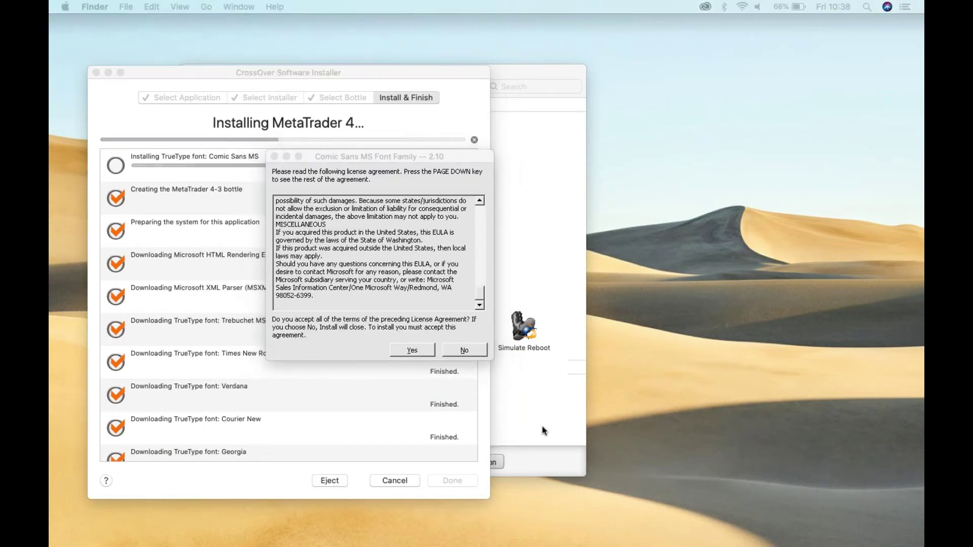
Accept the Comic Sans font license and bring the XML Parser setup window into view
click(343, 160)
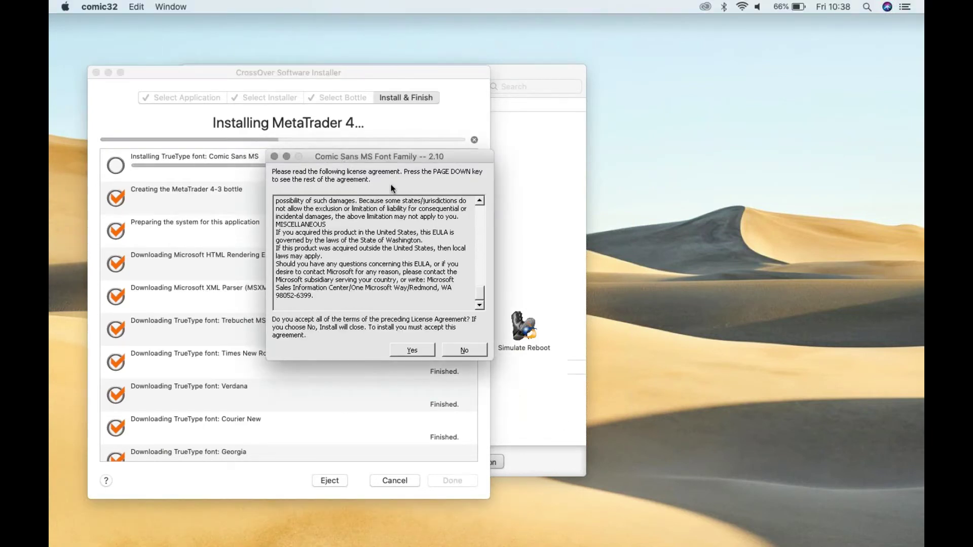
click(408, 353)
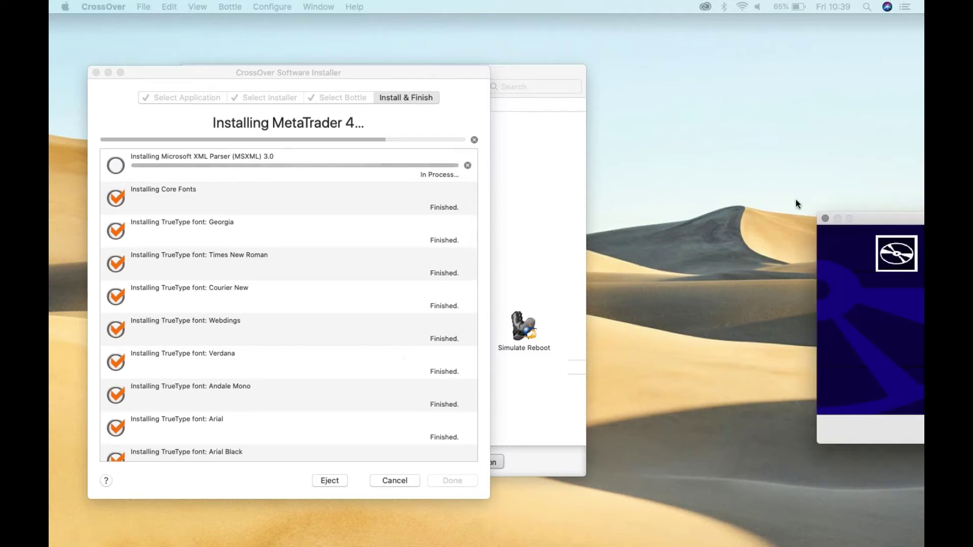
drag(773, 203, 406, 143)
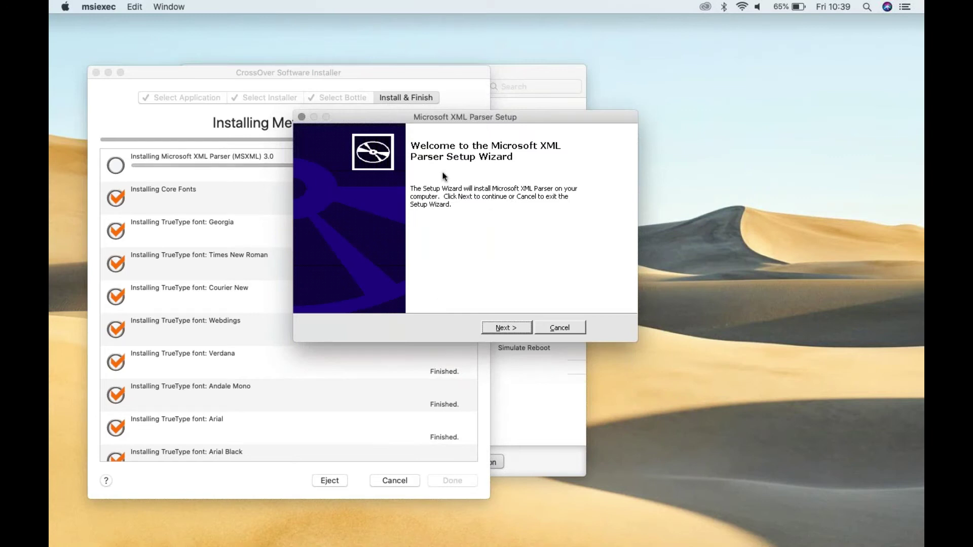
Continue past the XML Parser welcome page and cancel the unverified-developer warning
click(507, 327)
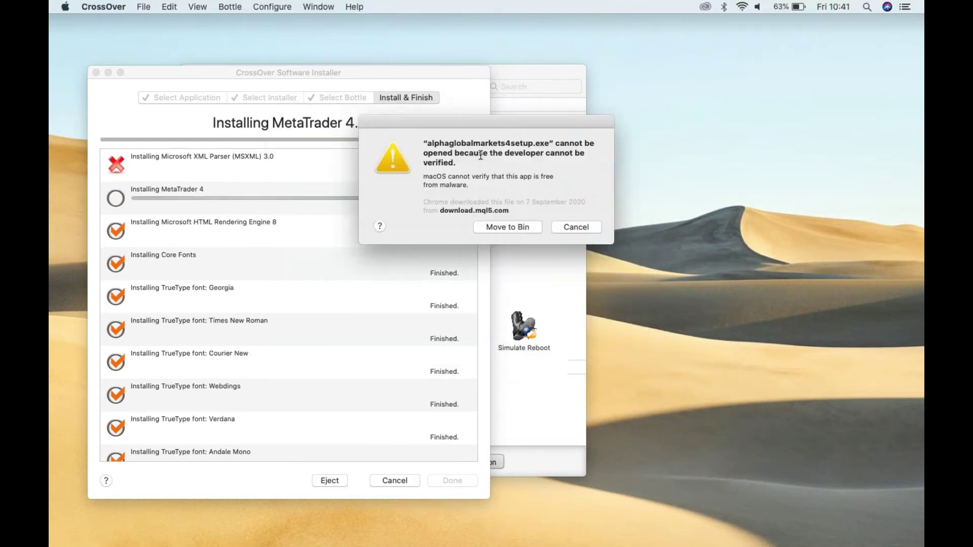
mouse_move(445, 125)
mouse_down()
mouse_move(303, 120)
mouse_move(404, 131)
mouse_up()
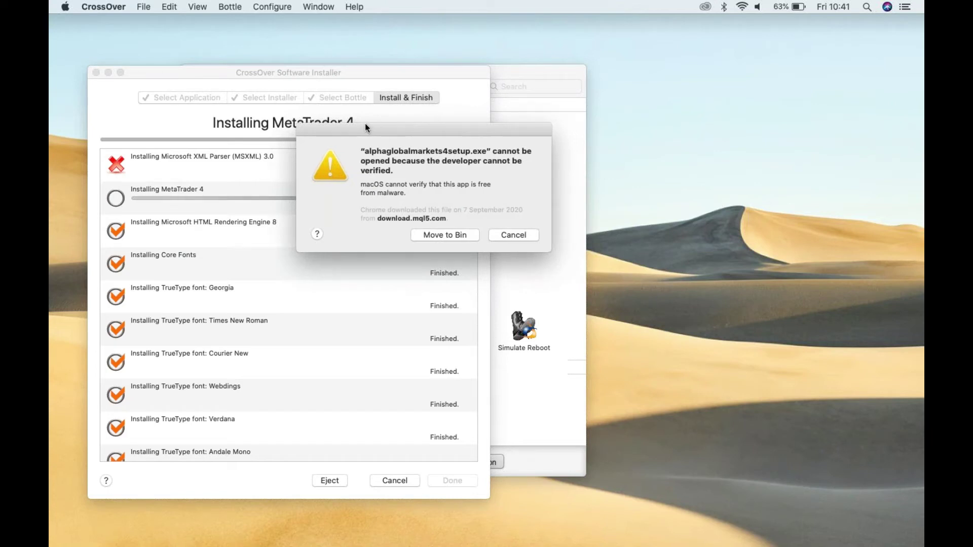
drag(382, 130, 361, 127)
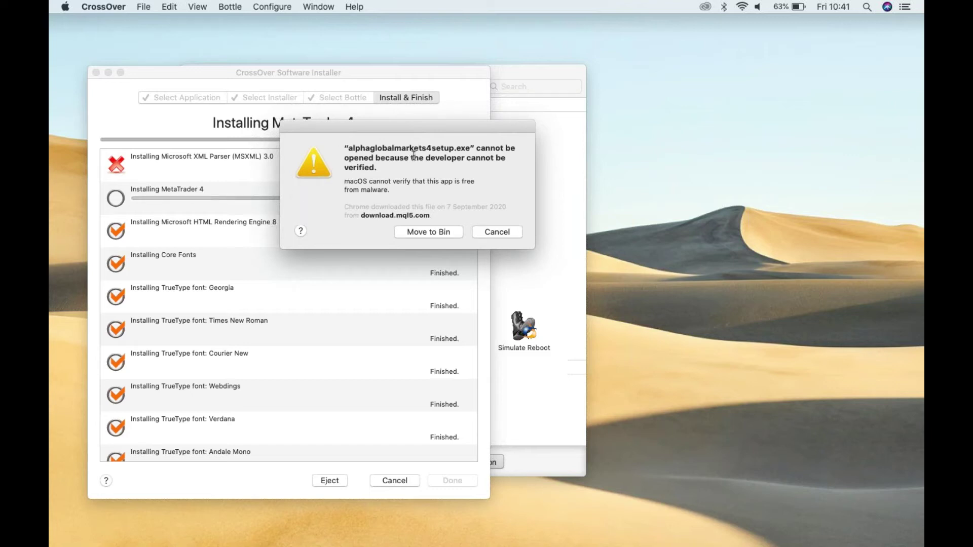
click(495, 233)
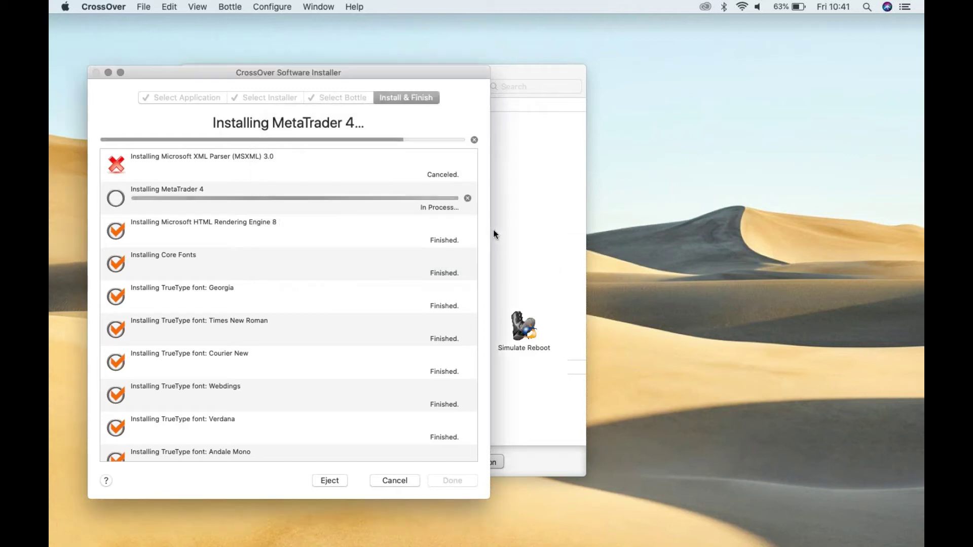
Allow the blocked setup file to run anyway in System Preferences' Security & Privacy
click(65, 7)
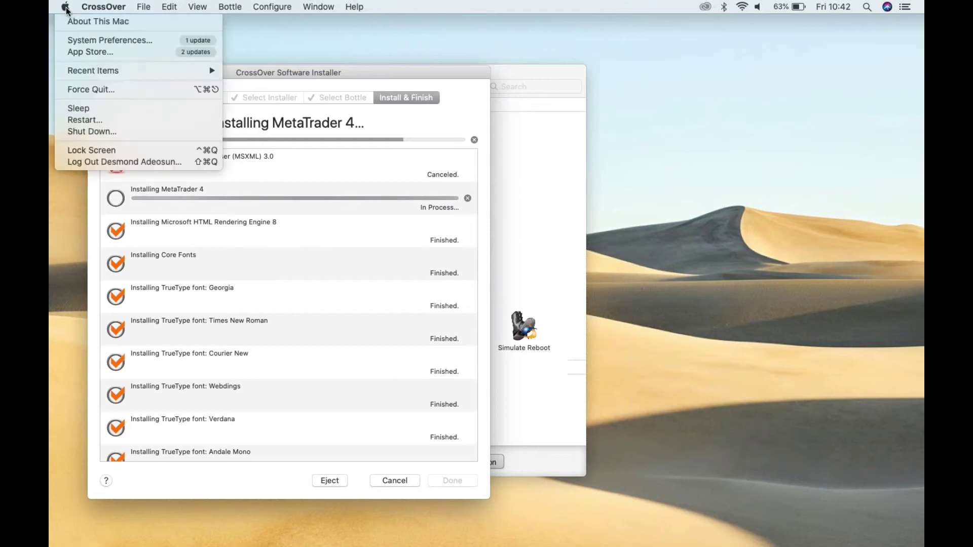
click(82, 40)
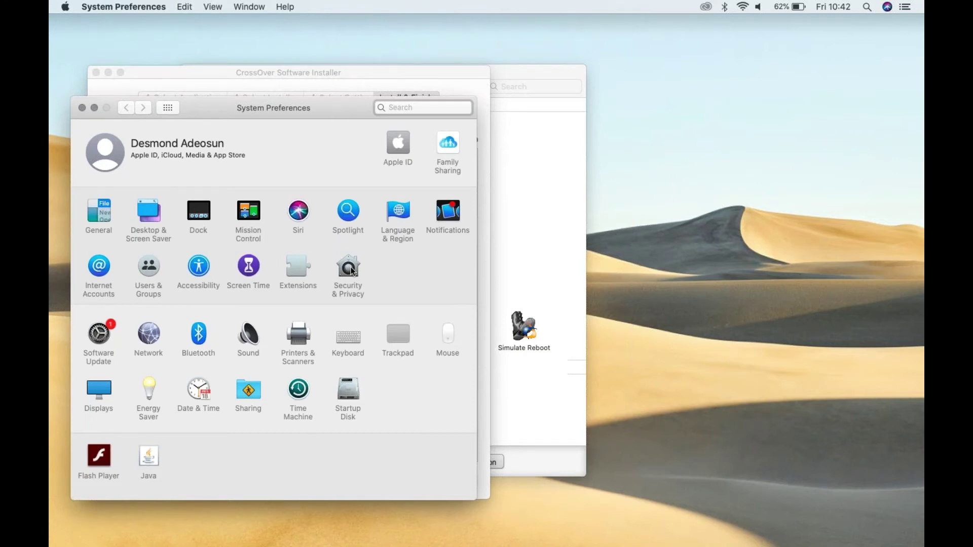
click(354, 271)
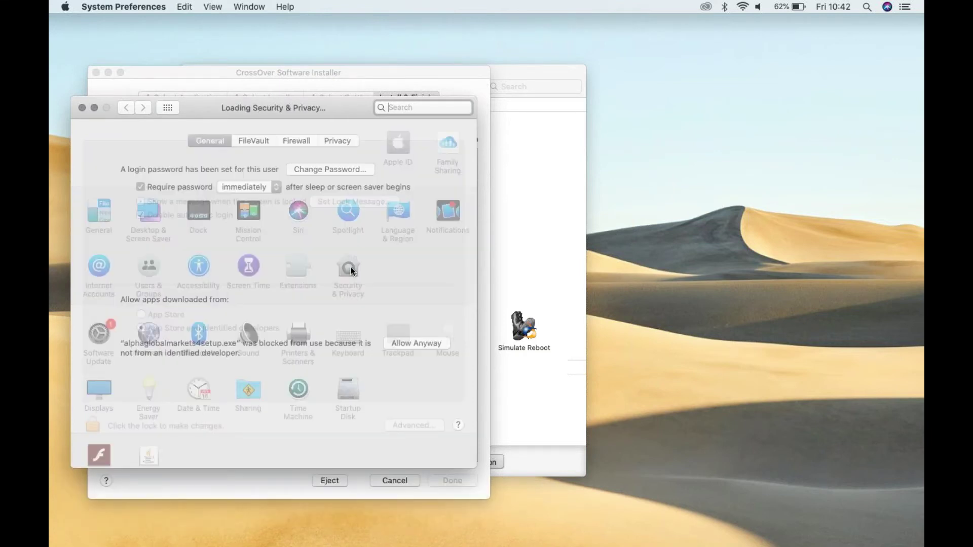
click(423, 346)
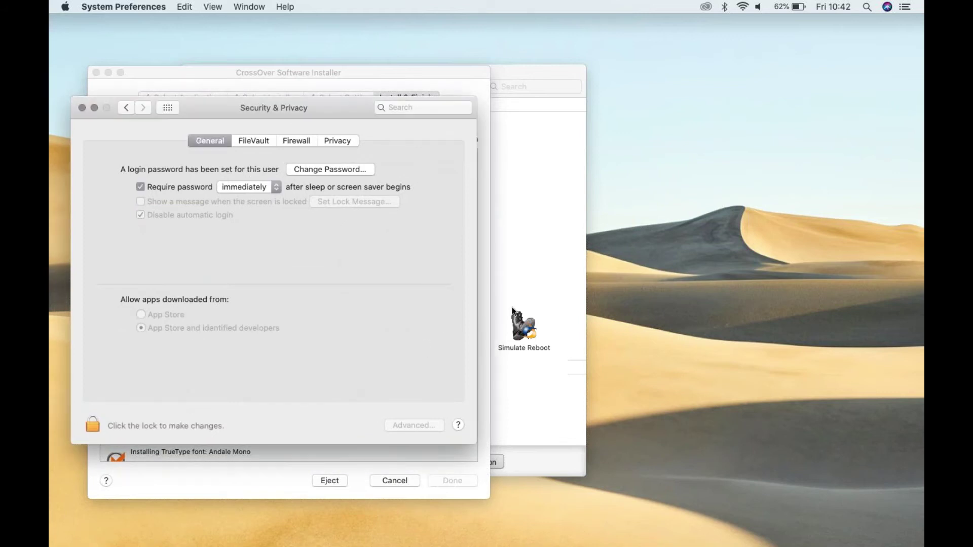
click(81, 108)
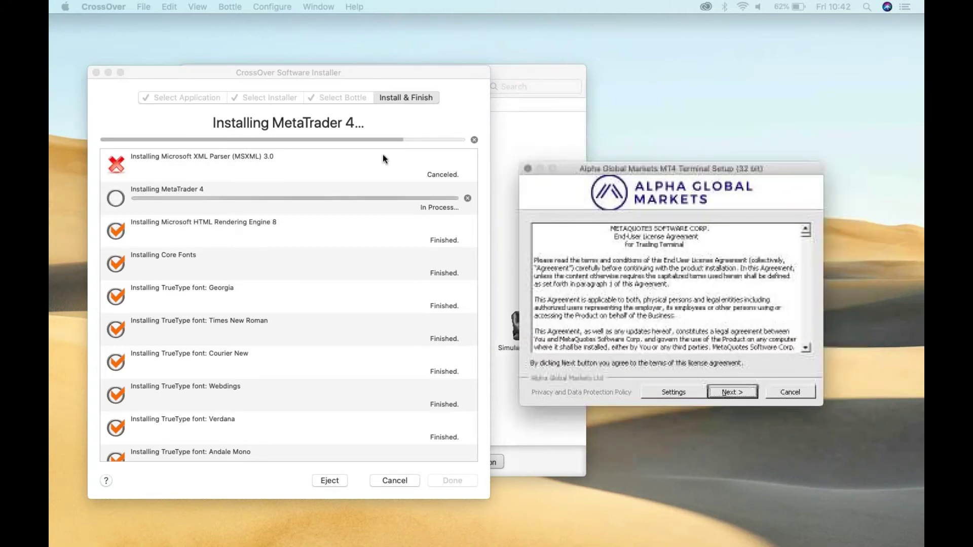
Accept the Alpha Global Markets MT4 license, install the terminal, and finish setup
mouse_move(587, 166)
mouse_down()
mouse_move(166, 104)
mouse_move(193, 113)
mouse_up()
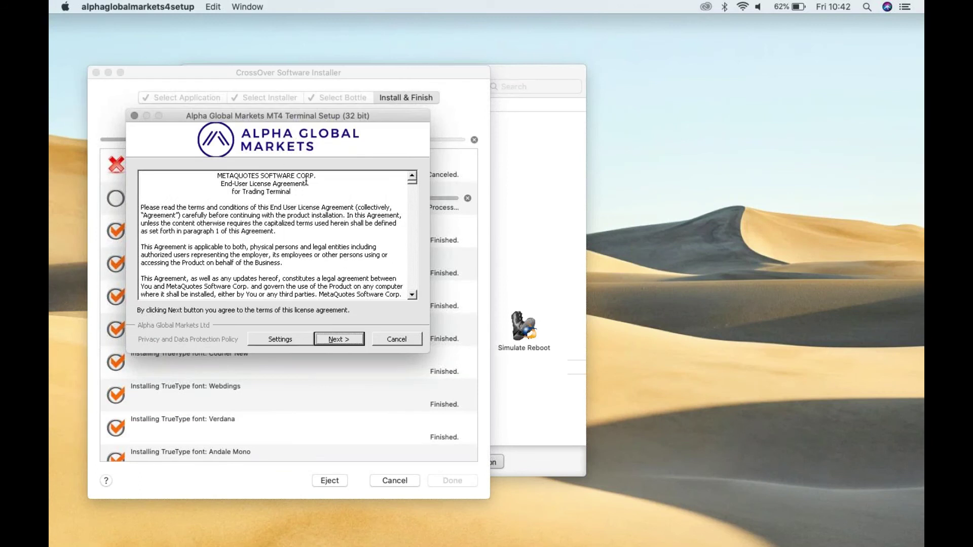
click(345, 338)
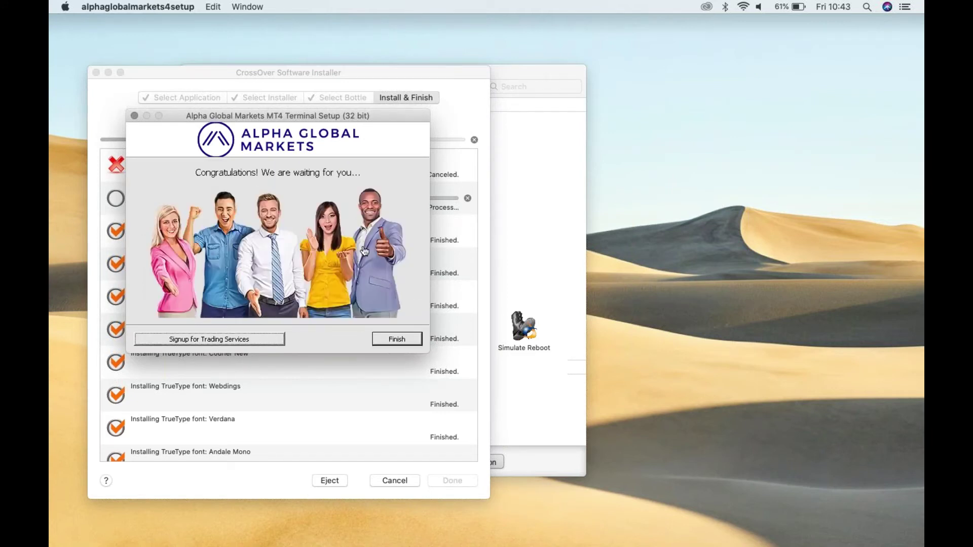
click(395, 339)
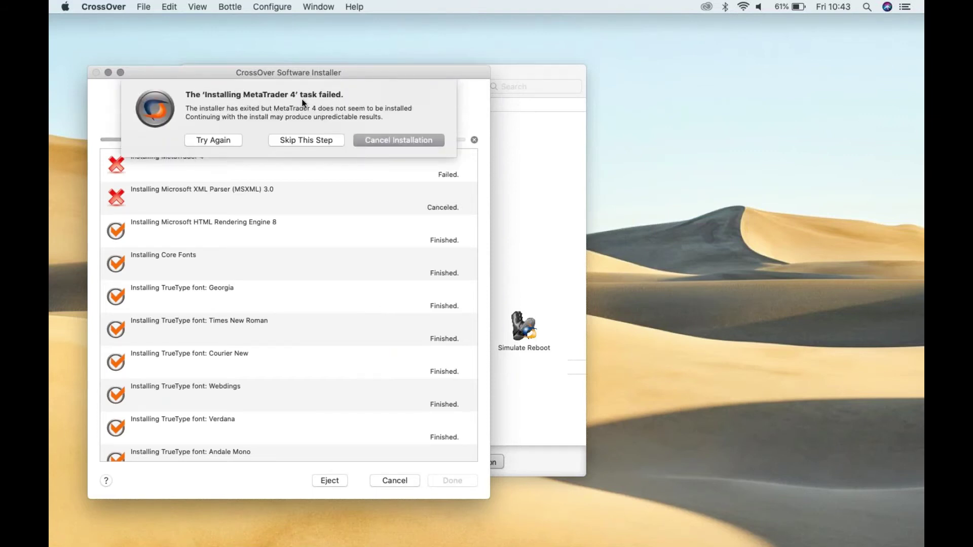
Skip the failed MetaTrader 4 step and close the finished installer
click(303, 145)
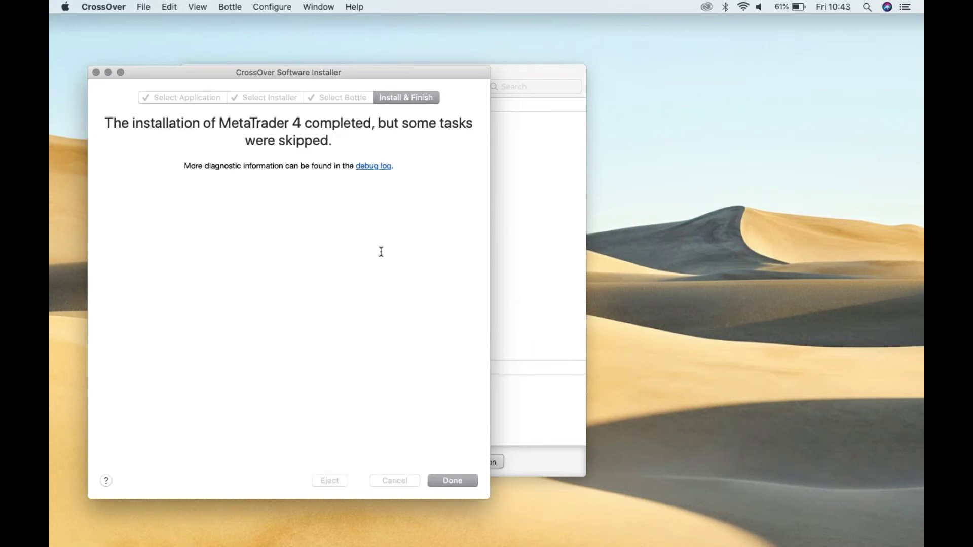
click(453, 484)
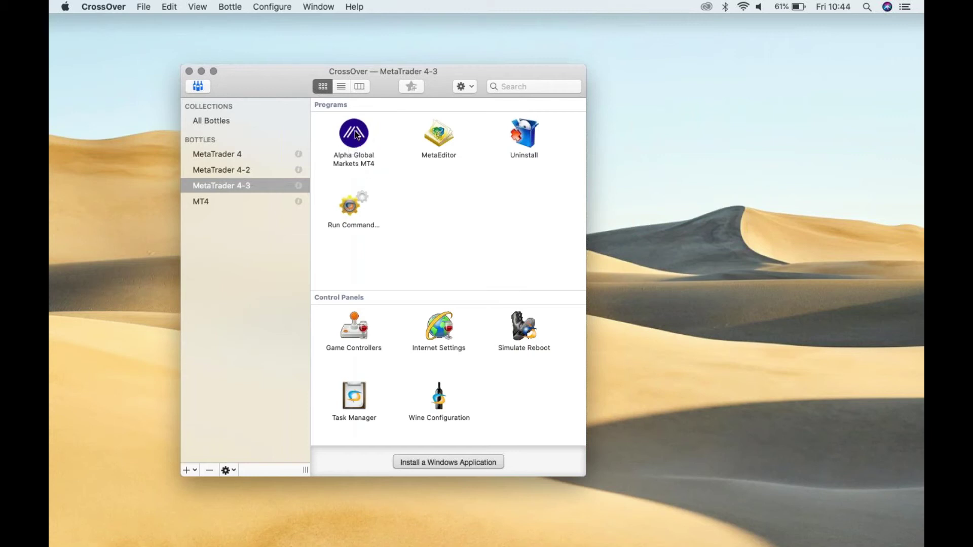
Launch Alpha Global Markets MT4 from the MetaTrader 4-3 bottle, then open Launchpad
double_click(356, 134)
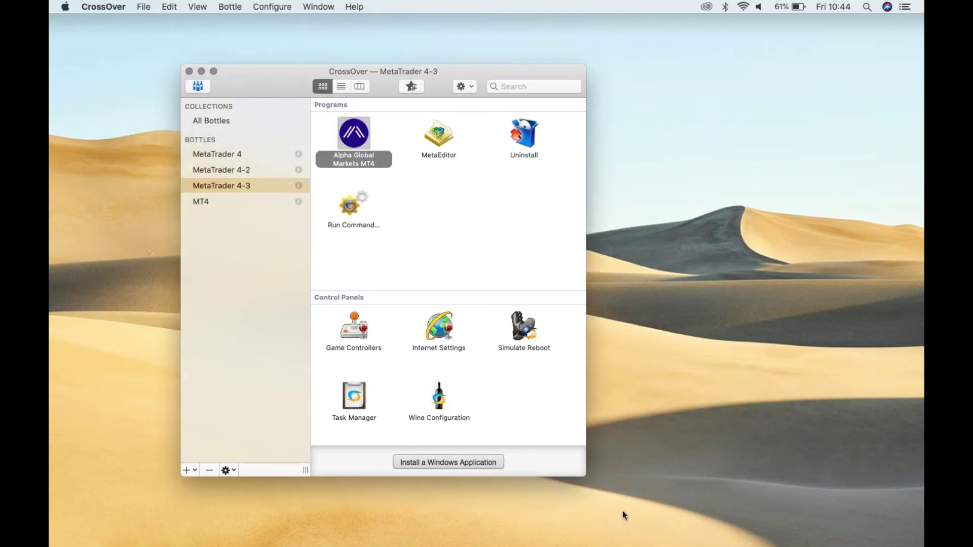
key(F4)
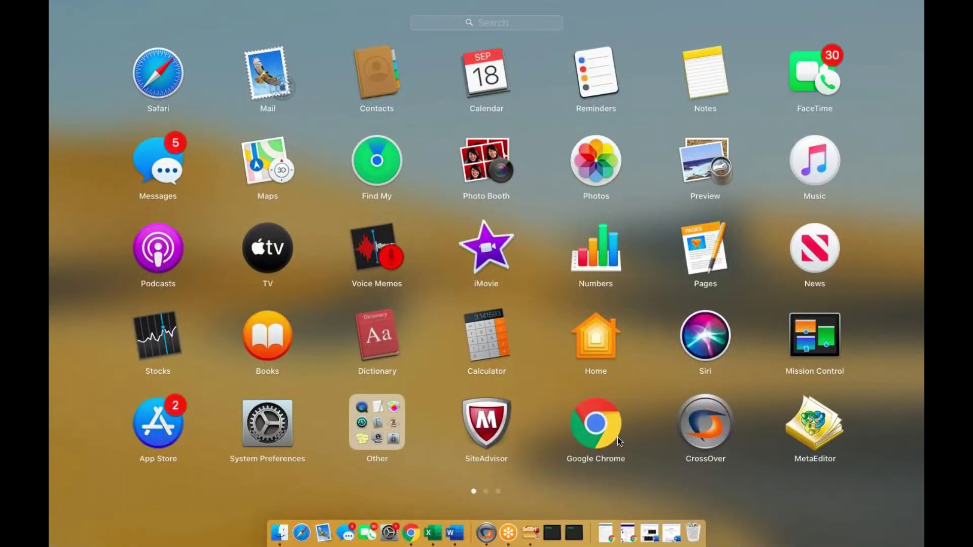
Leave Launchpad and return to the running Alpha Global Markets MT4 window via Mission Control
scroll(618, 437, right, 3)
click(708, 74)
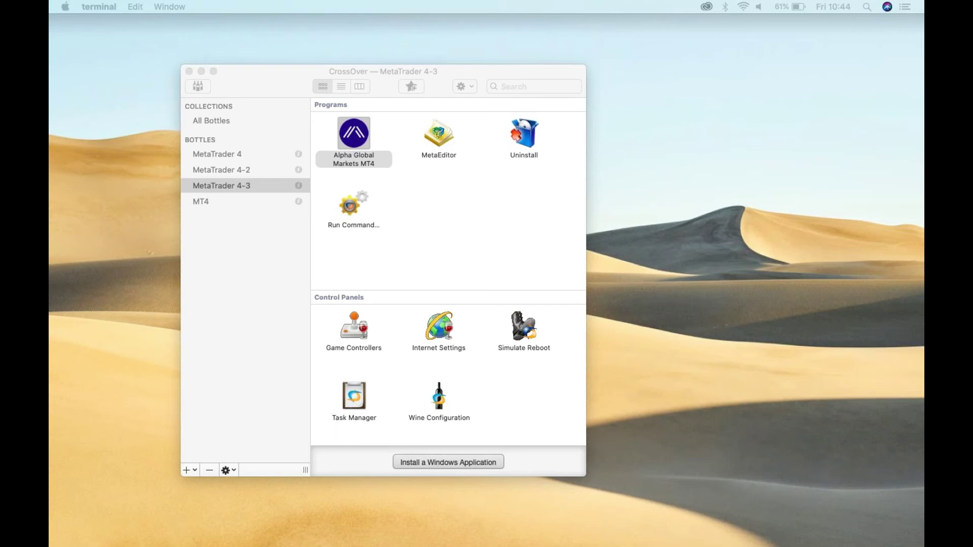
key(ctrl+Up)
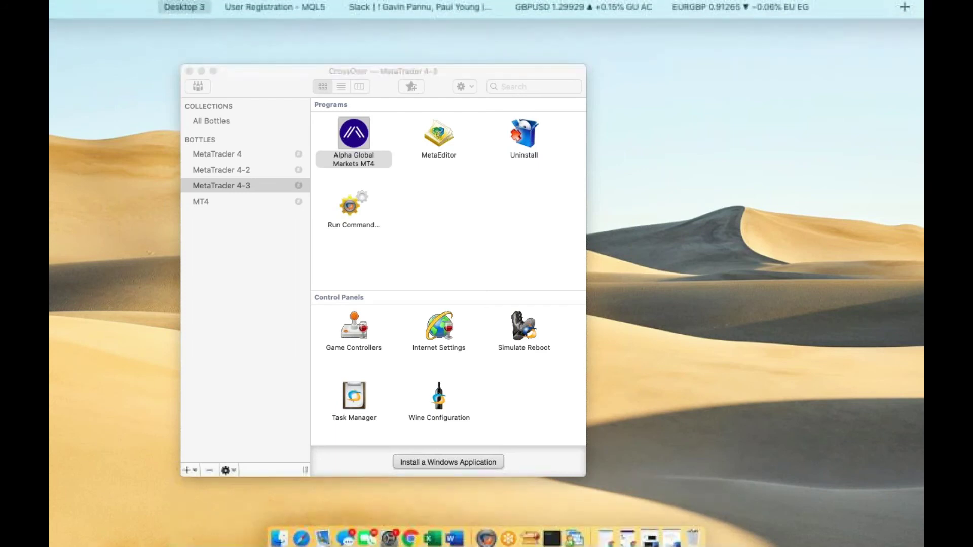
key(ctrl+Up)
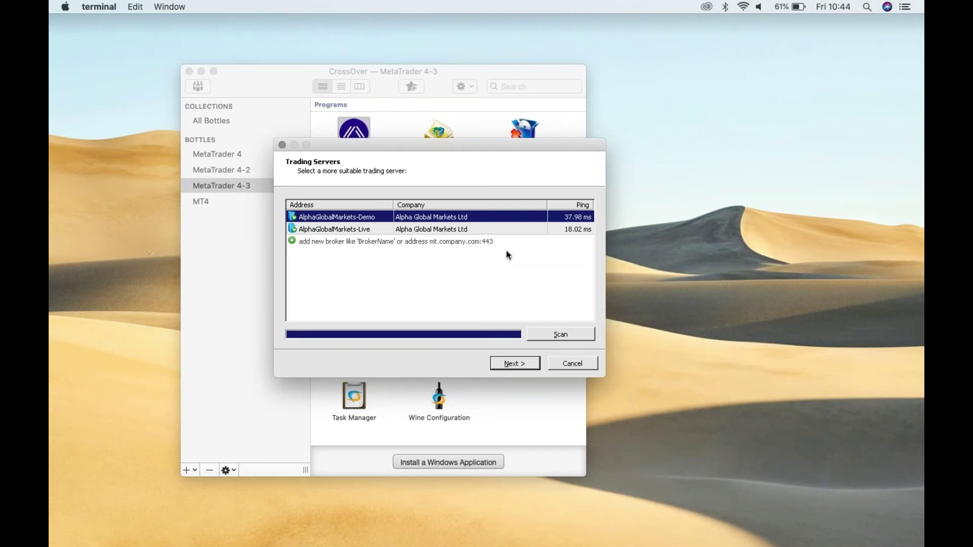
Continue with the AlphaGlobalMarkets-Demo server and choose to open a new demo account
click(520, 365)
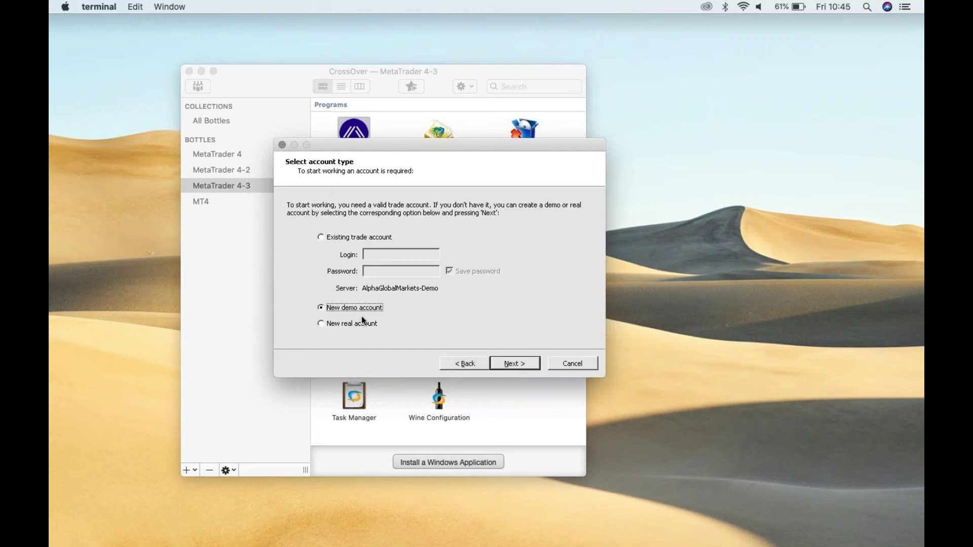
click(502, 364)
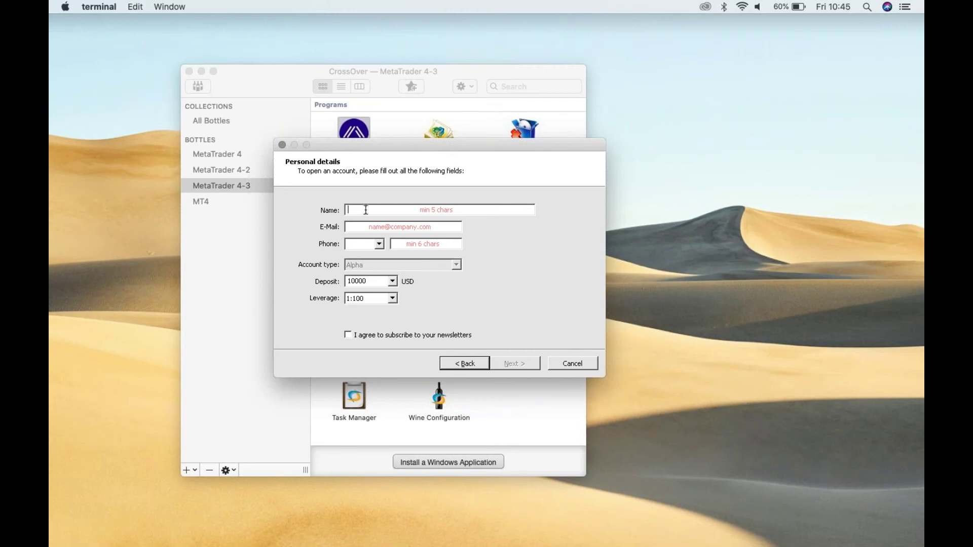
text(Tes)
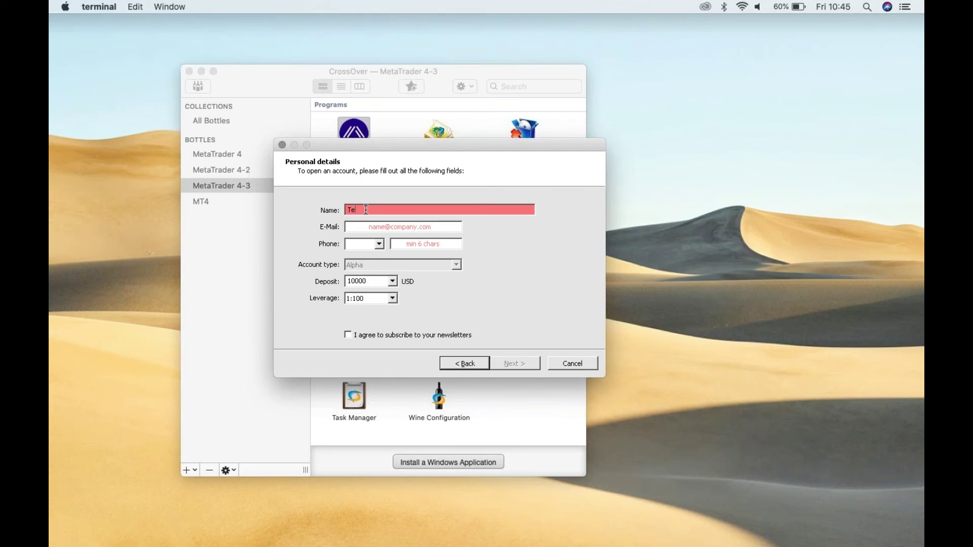
text(t1)
text(23)
text(45)
key(BackSpace)
key(BackSpace)
key(BackSpace)
key(BackSpace)
key(BackSpace)
text(tin)
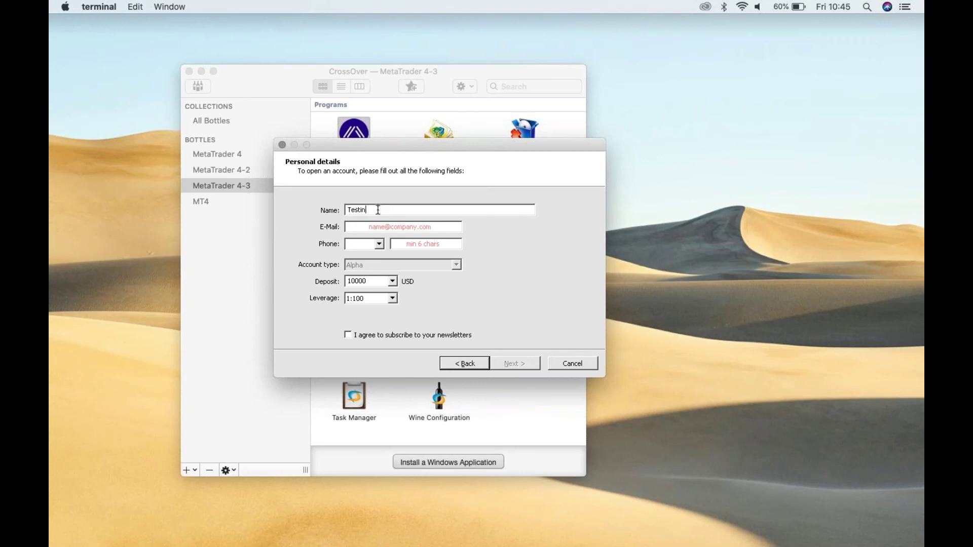
text(g123)
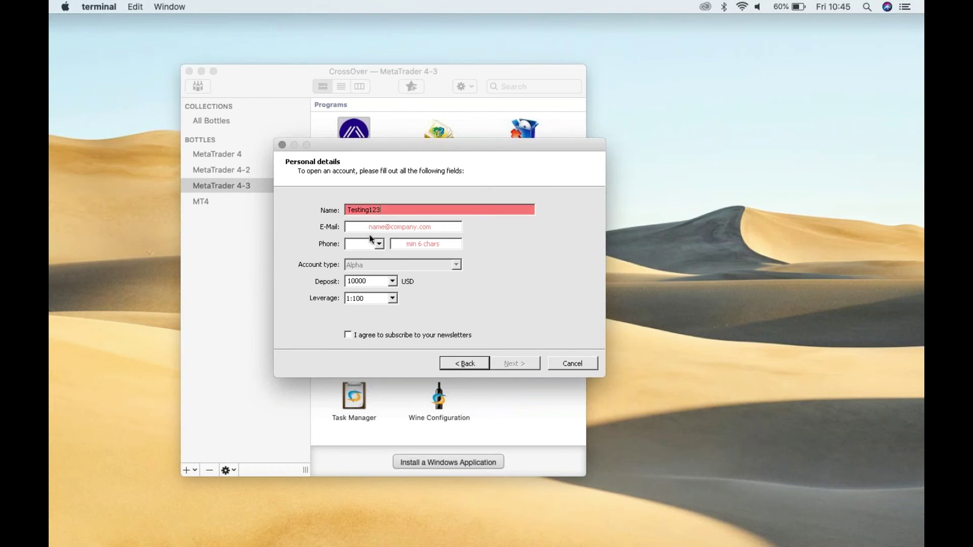
key(BackSpace)
key(BackSpace)
key(BackSpace)
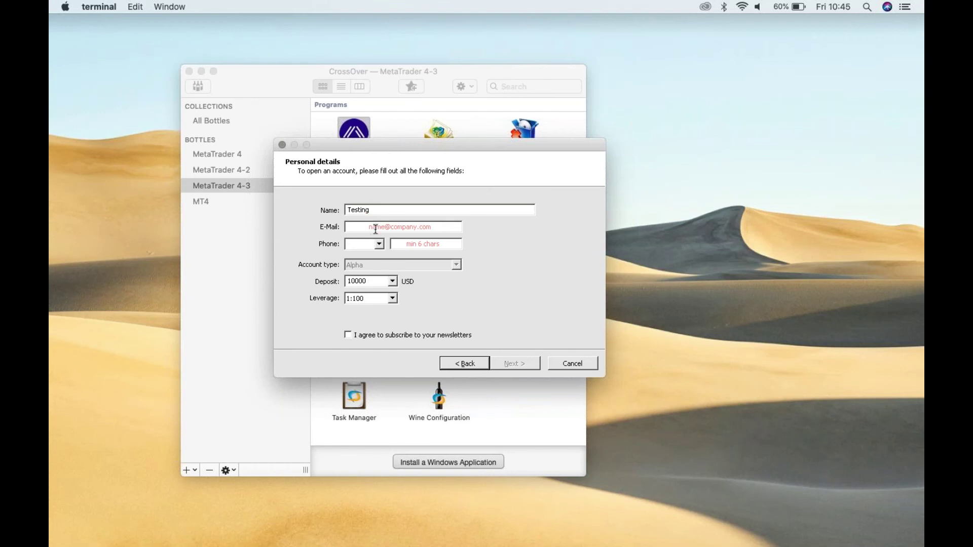
click(376, 229)
text(Test)
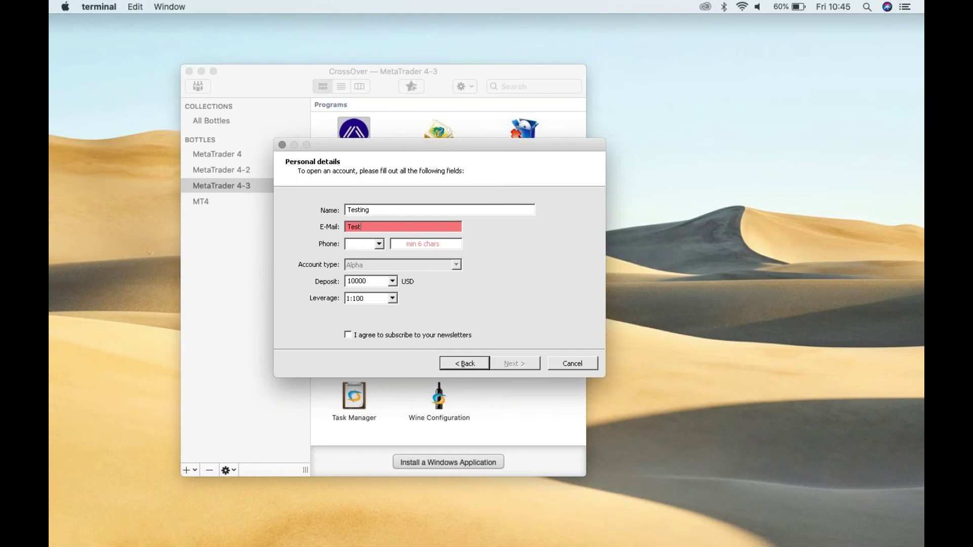
text(@gmail)
text(.com)
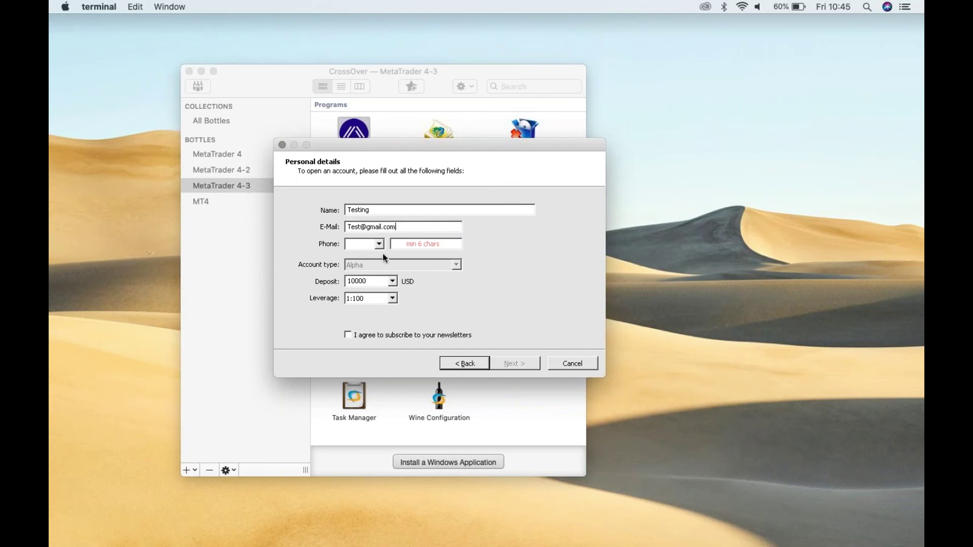
Enter phone code 44 and phone number 787878
click(365, 245)
text(44)
click(418, 242)
text(7)
text(87878)
Change the deposit to 15000 USD, accept newsletters, and submit the registration
click(373, 283)
key(BackSpace)
key(BackSpace)
key(BackSpace)
key(BackSpace)
text(500)
text(0)
click(423, 243)
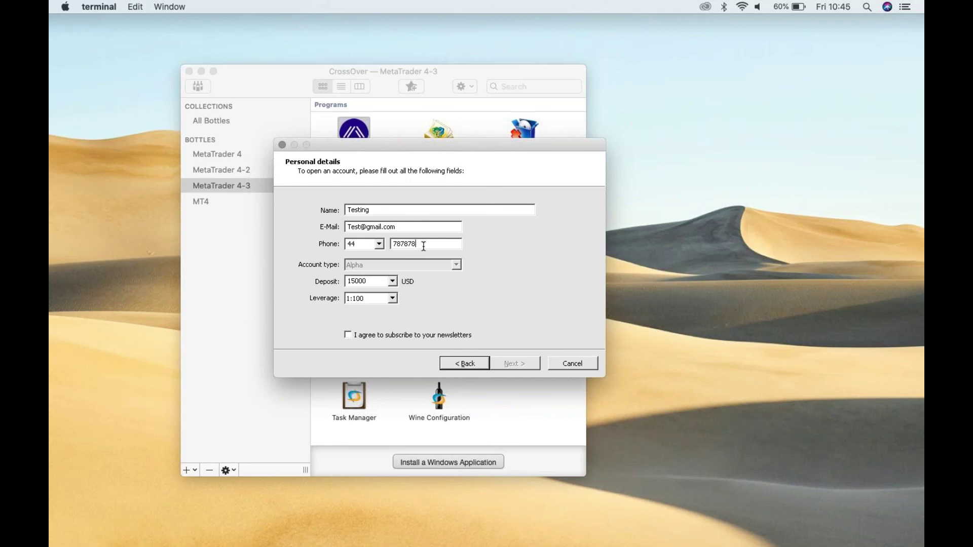
click(349, 336)
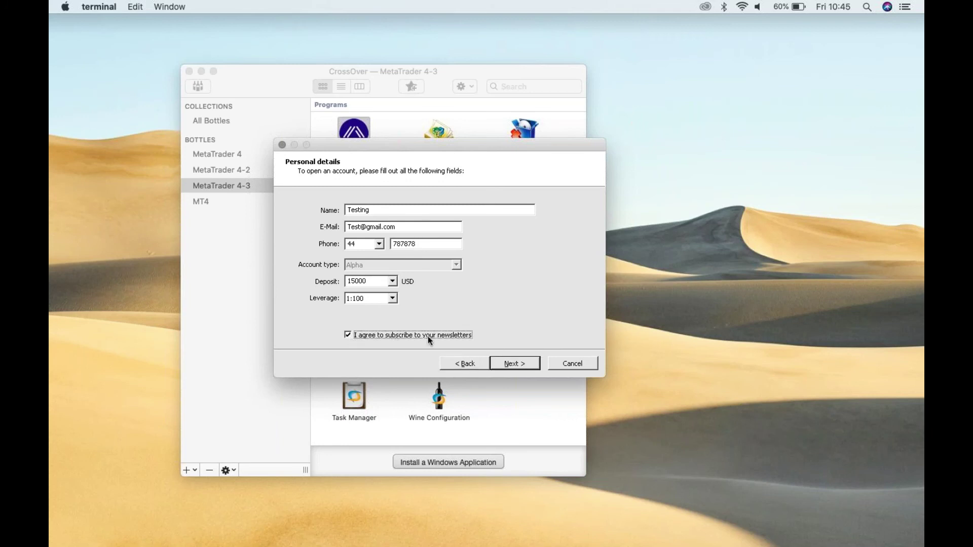
click(513, 364)
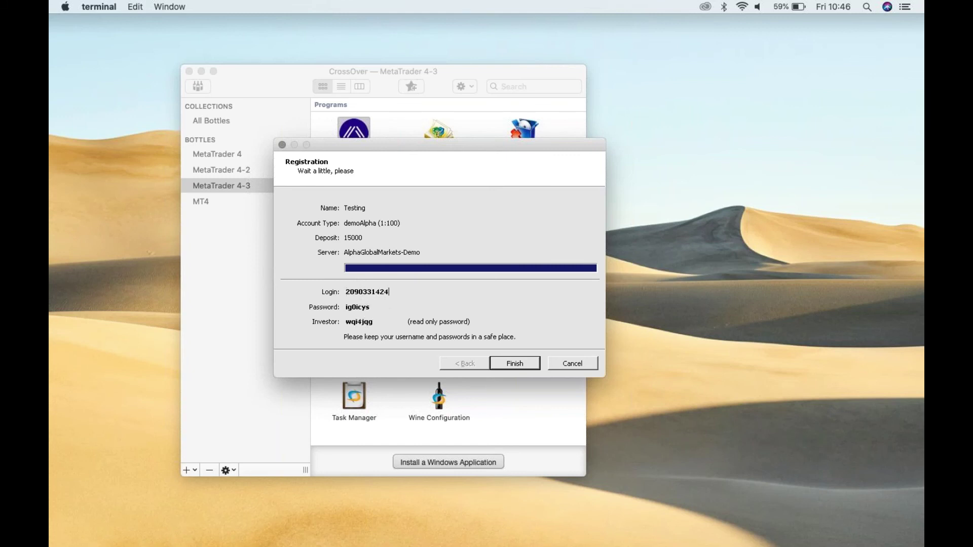
Select the new account's login number, then finish the demo account wizard
drag(389, 293, 348, 293)
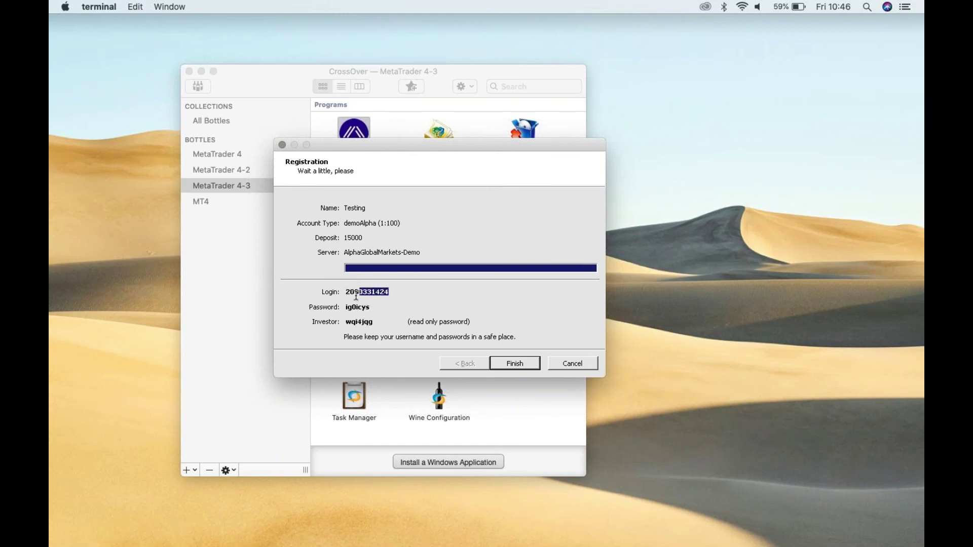
click(516, 364)
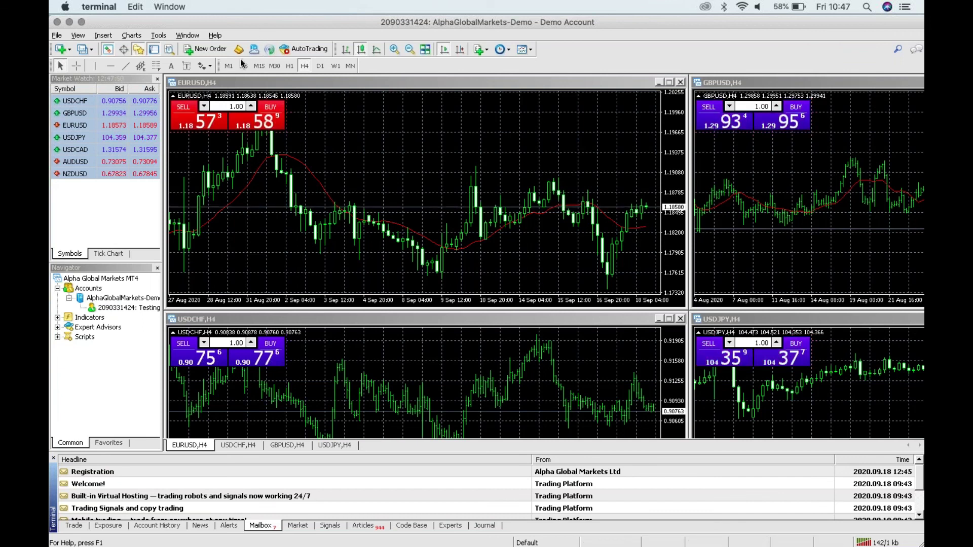
Select the new demo account in the Navigator and view its 15,000 USD balance under Trade
click(117, 311)
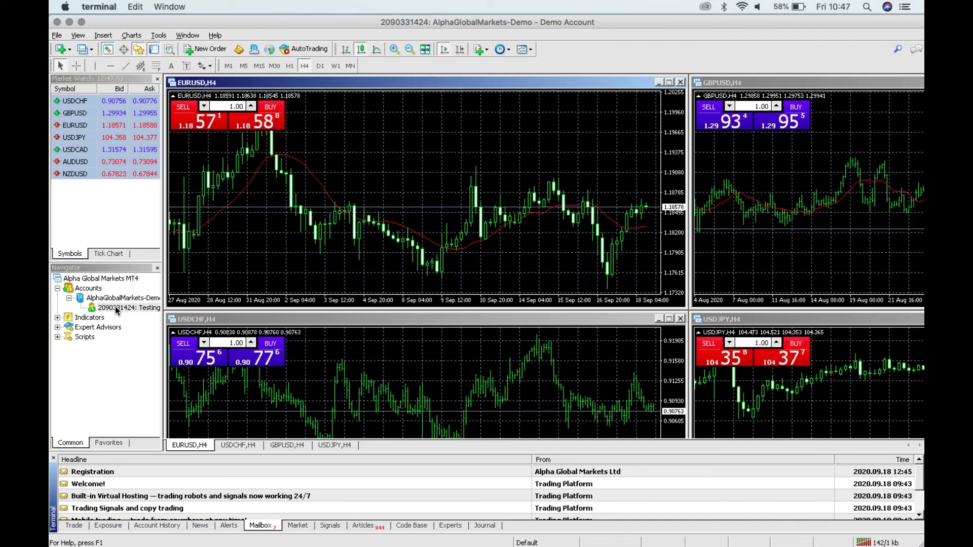
click(73, 526)
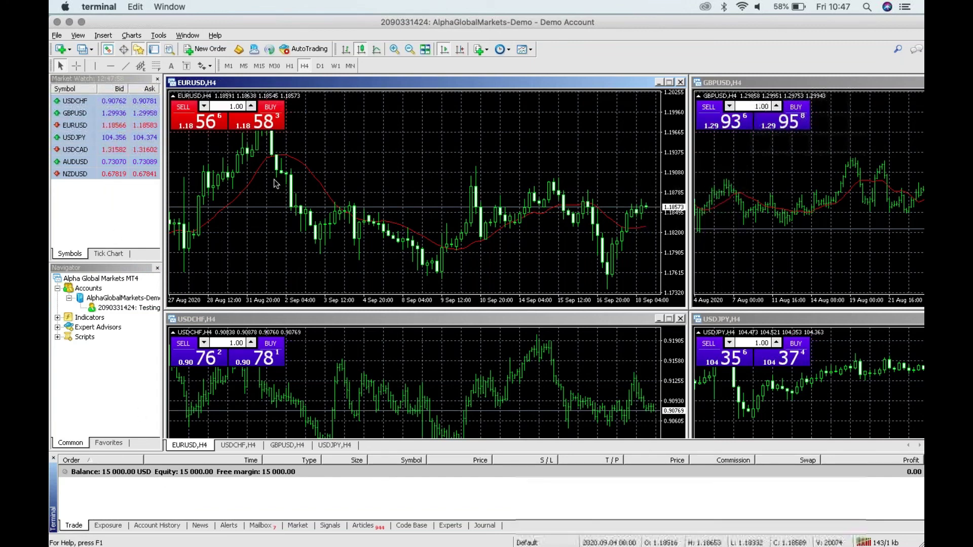
Make Market Watch show all available symbols with its Show All option
right_click(118, 208)
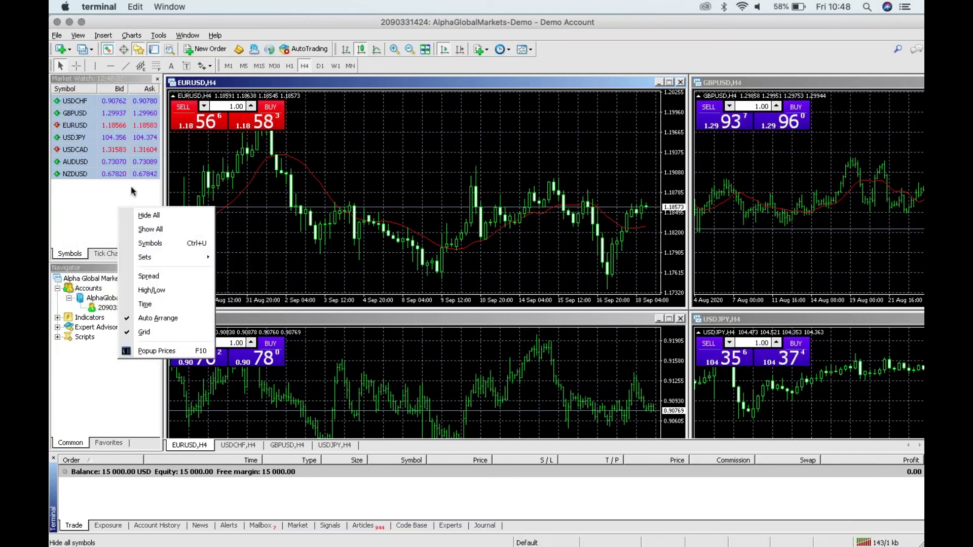
click(145, 231)
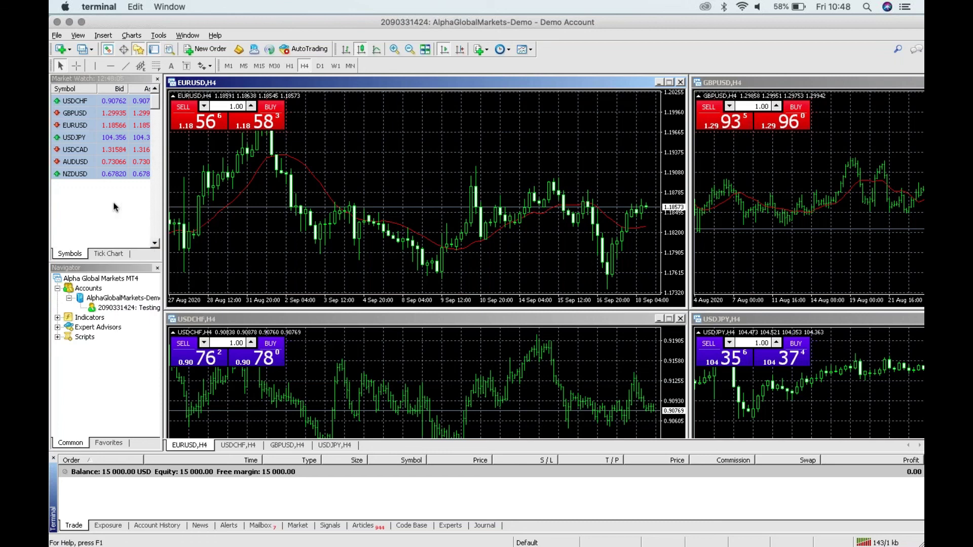
scroll(115, 183, down, 5)
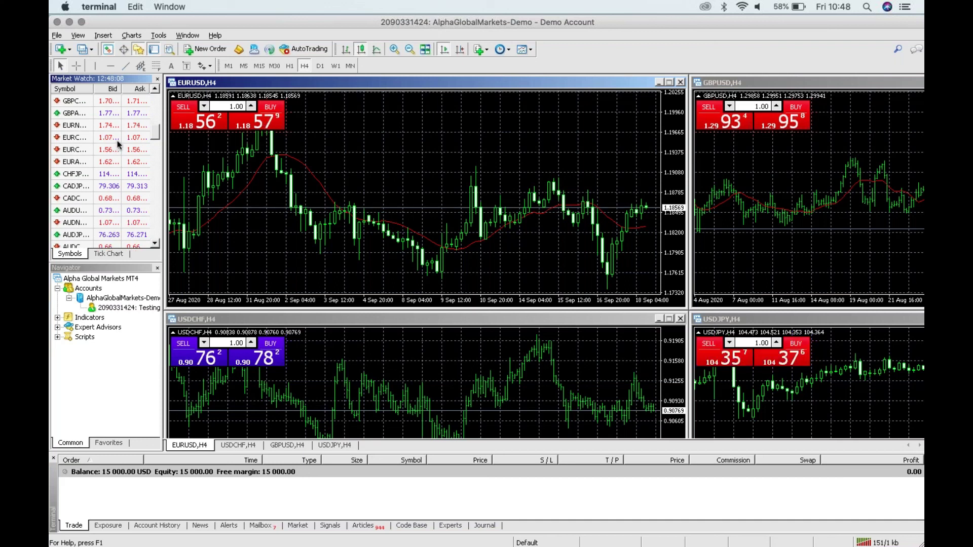
scroll(117, 145, down, 4)
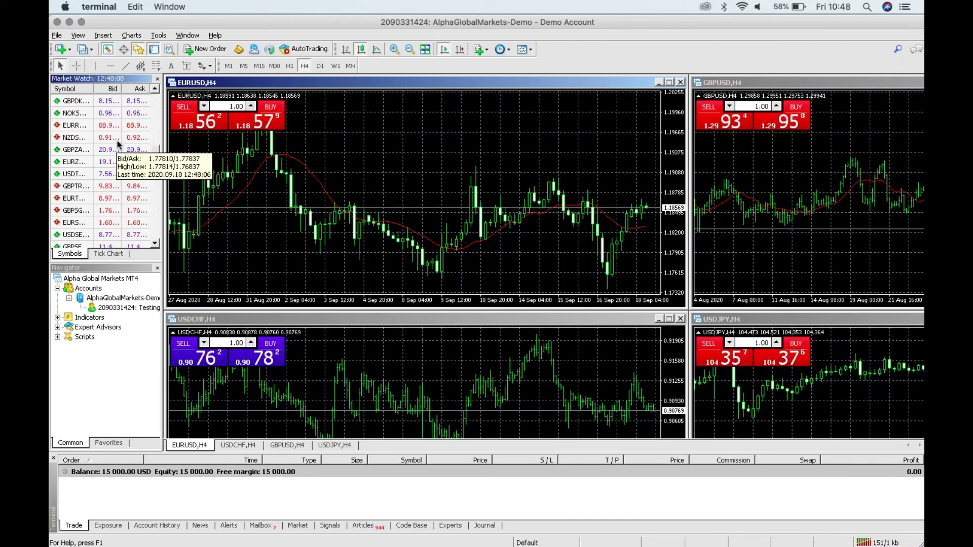
scroll(117, 144, down, 4)
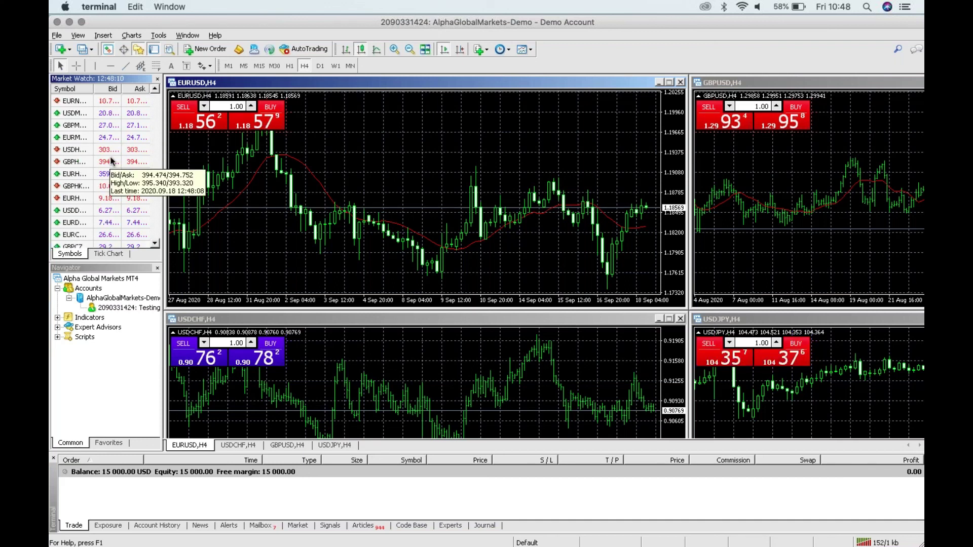
Enlarge the Market Watch list and browse through the full symbol list
drag(106, 261, 103, 385)
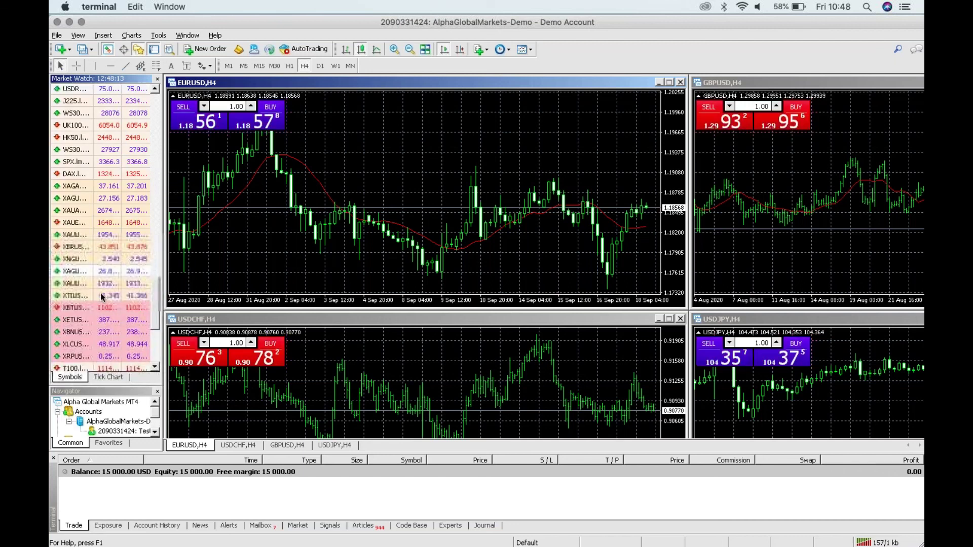
scroll(101, 293, down, 2)
scroll(102, 296, down, 2)
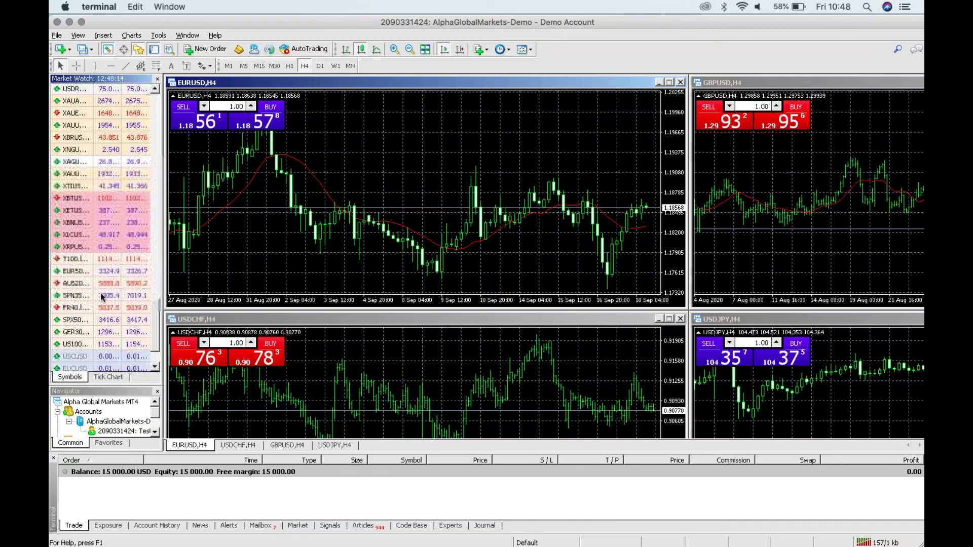
scroll(101, 296, down, 3)
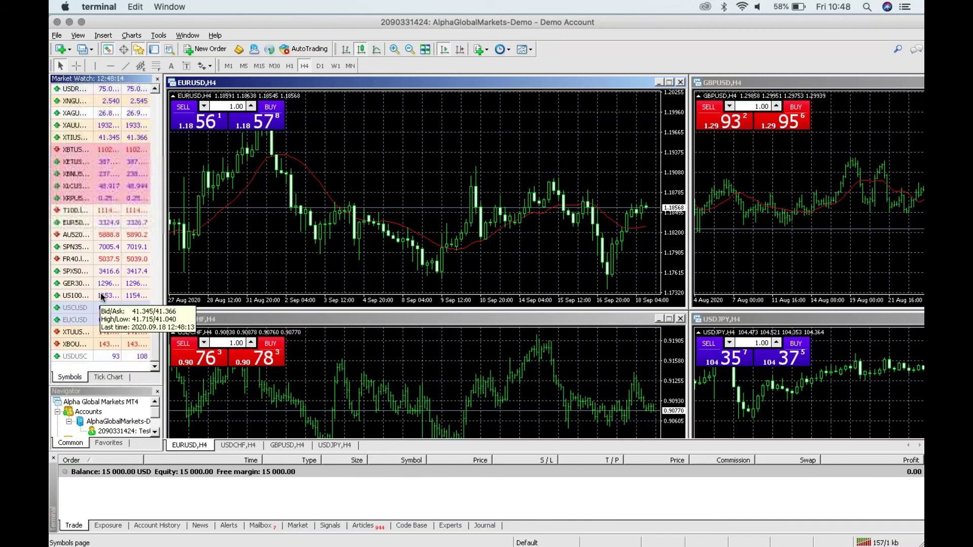
scroll(95, 229, up, 2)
scroll(105, 159, up, 10)
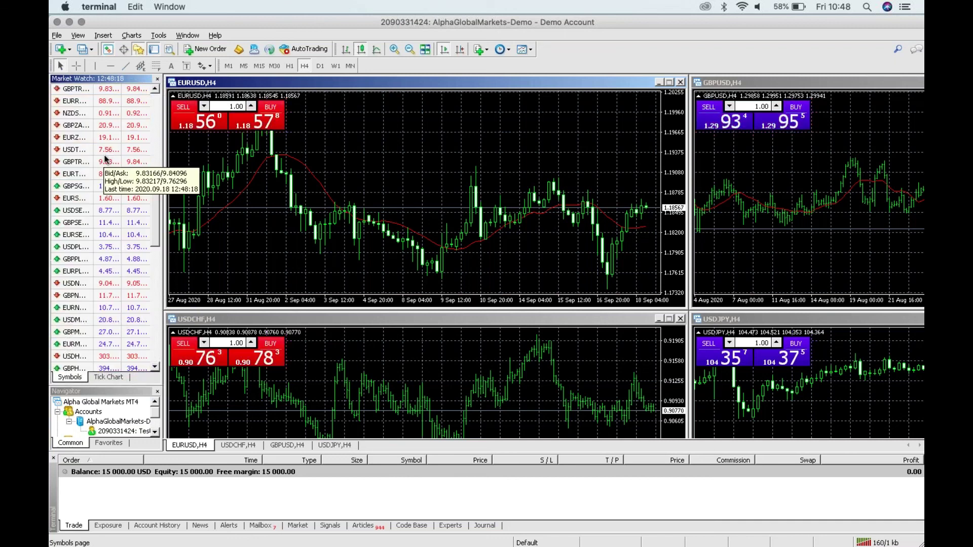
scroll(102, 175, up, 8)
scroll(103, 175, up, 2)
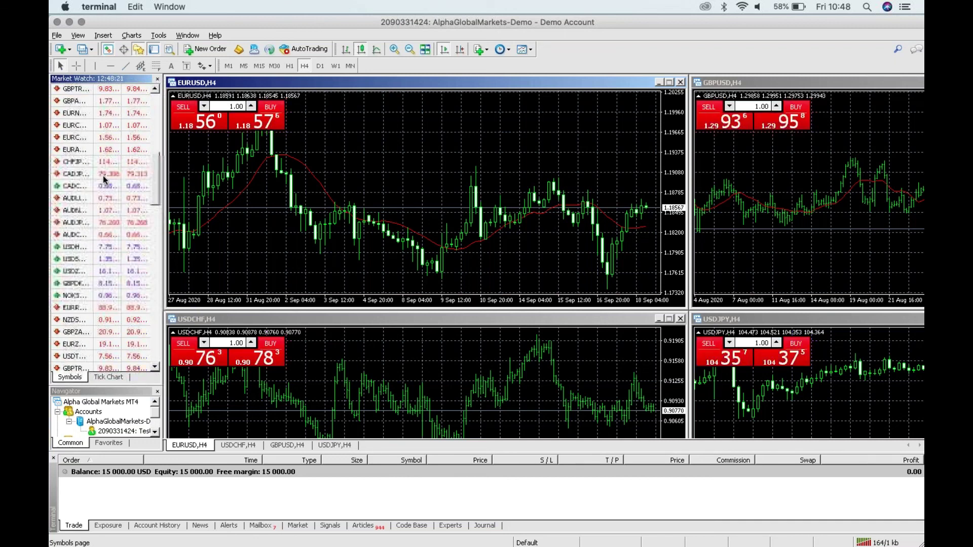
scroll(102, 176, up, 5)
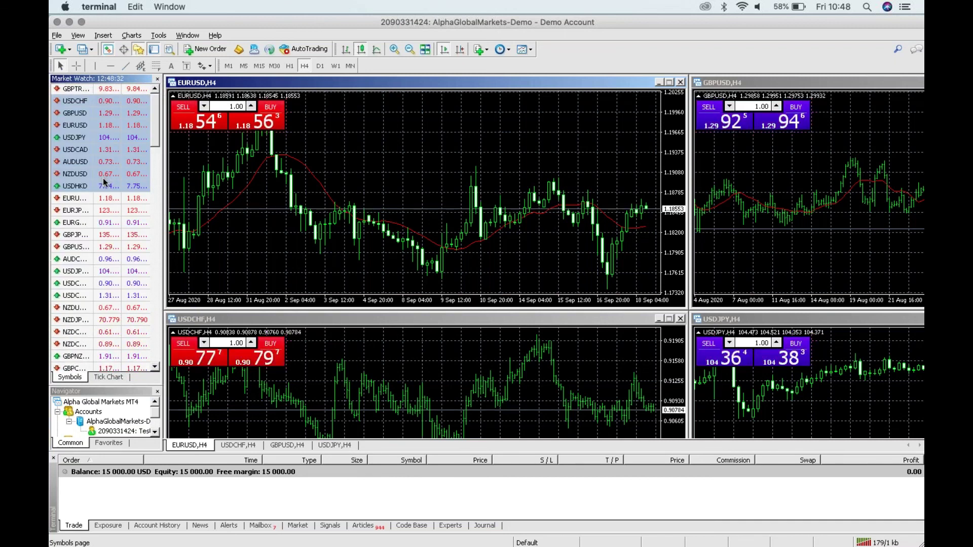